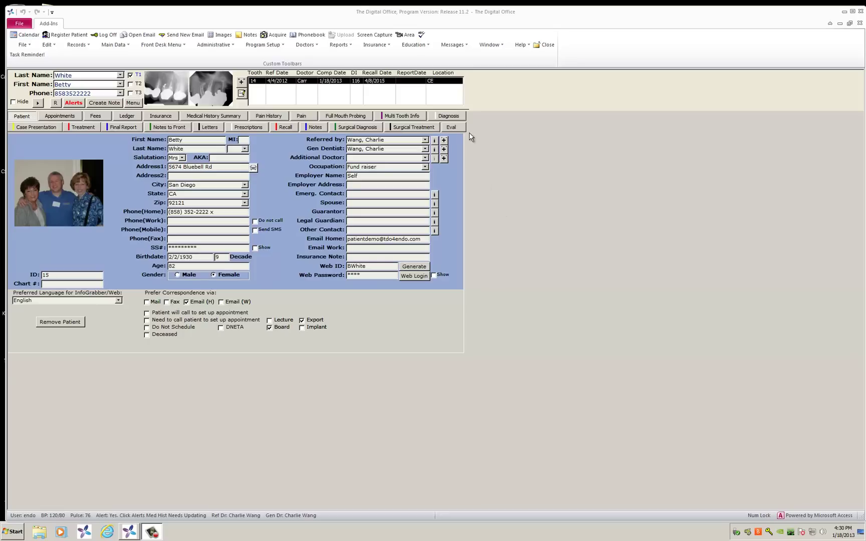
- Glance at the Failures education images, then open this case's drawing page from Case Presentation
click(421, 46)
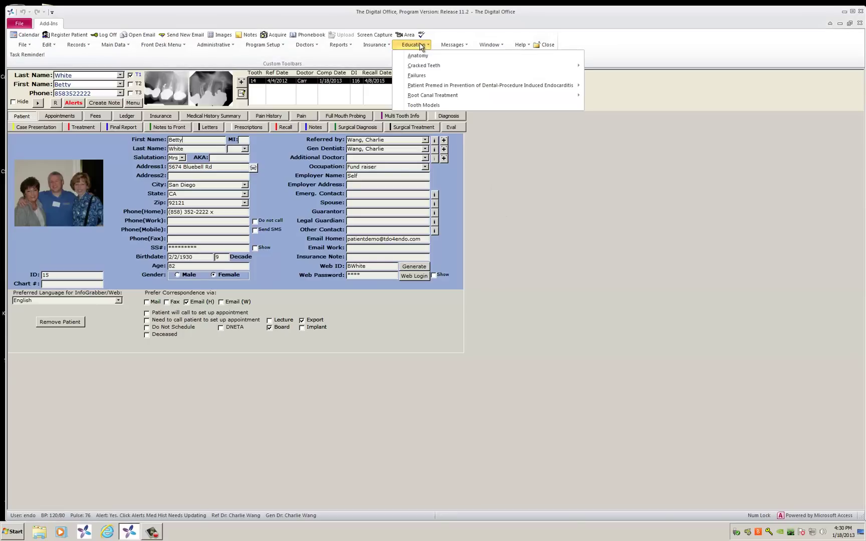
click(419, 76)
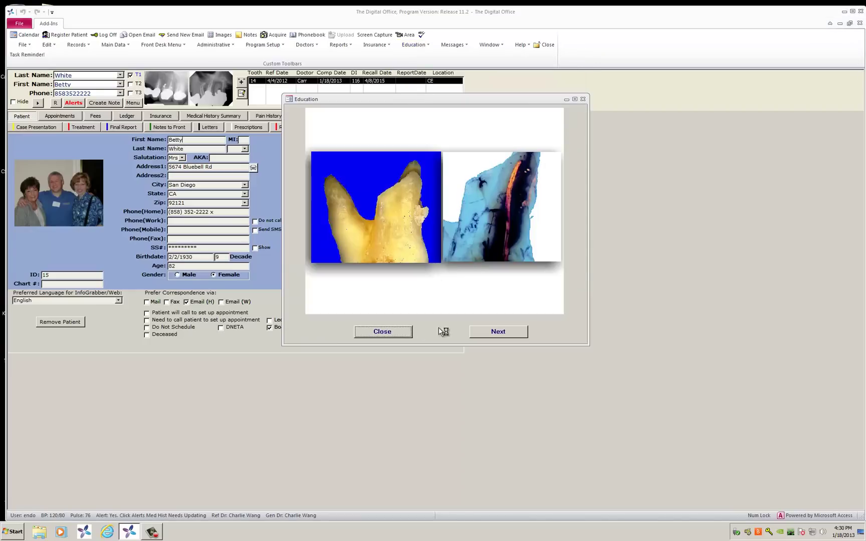
click(400, 332)
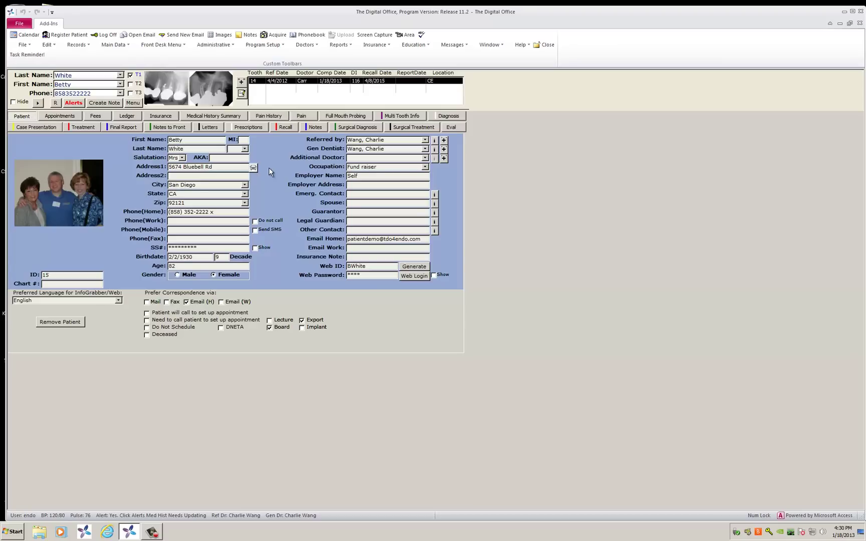
click(40, 128)
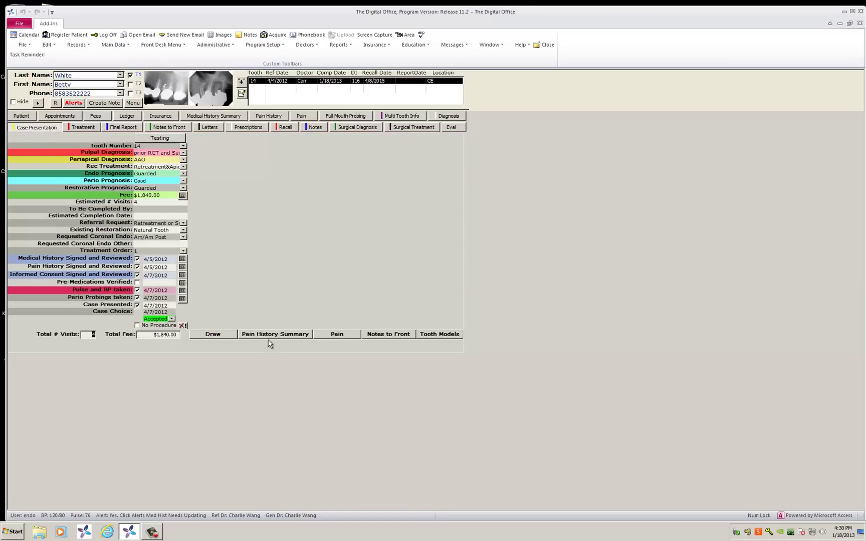
click(213, 334)
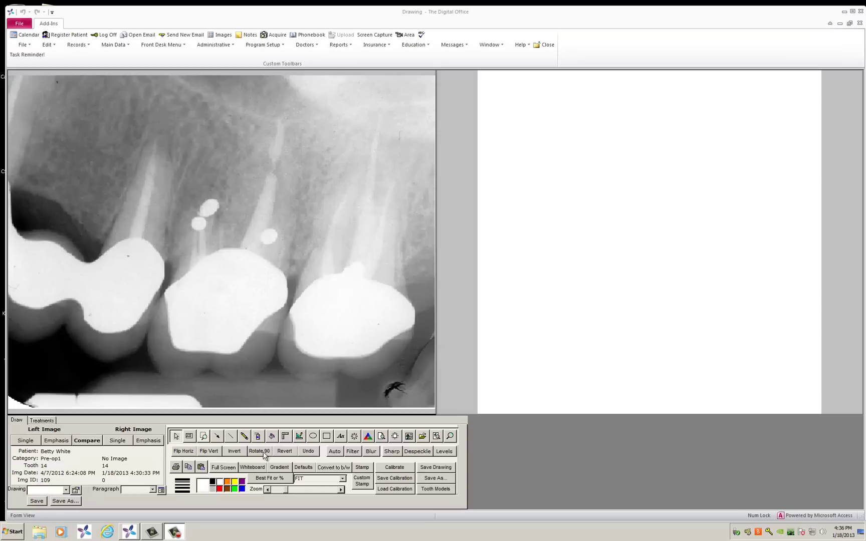
- Draw a black freehand tooth outline on the canvas and a loop over the X-ray's upper left
click(244, 436)
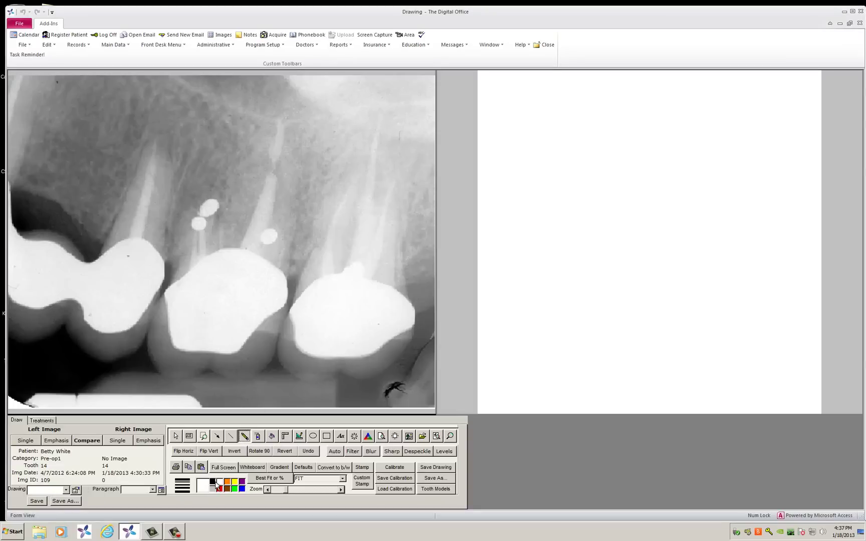
click(215, 482)
mouse_move(514, 283)
mouse_down()
mouse_move(543, 350)
mouse_move(579, 346)
mouse_move(629, 277)
mouse_move(528, 273)
mouse_move(496, 293)
mouse_move(558, 138)
mouse_move(610, 189)
mouse_move(629, 275)
mouse_move(662, 282)
mouse_up()
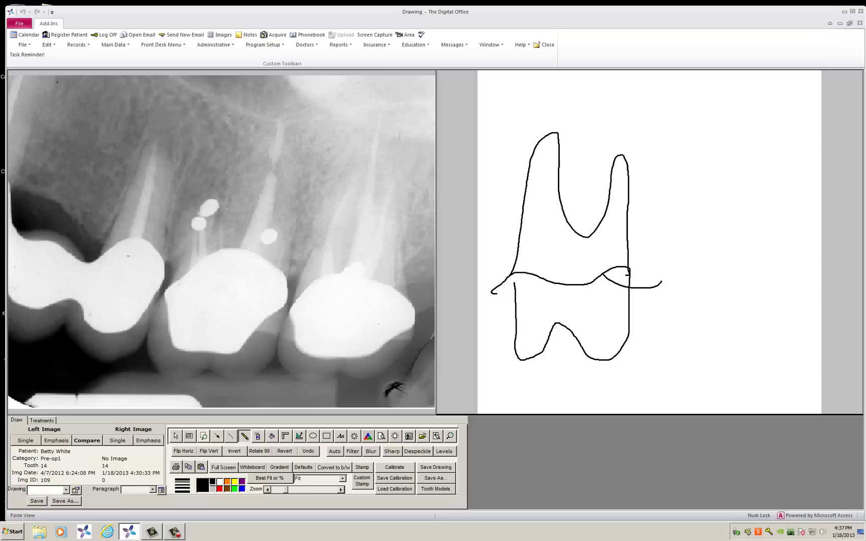
mouse_move(163, 149)
mouse_down()
mouse_move(213, 129)
mouse_move(144, 99)
mouse_move(116, 181)
mouse_move(132, 189)
mouse_up()
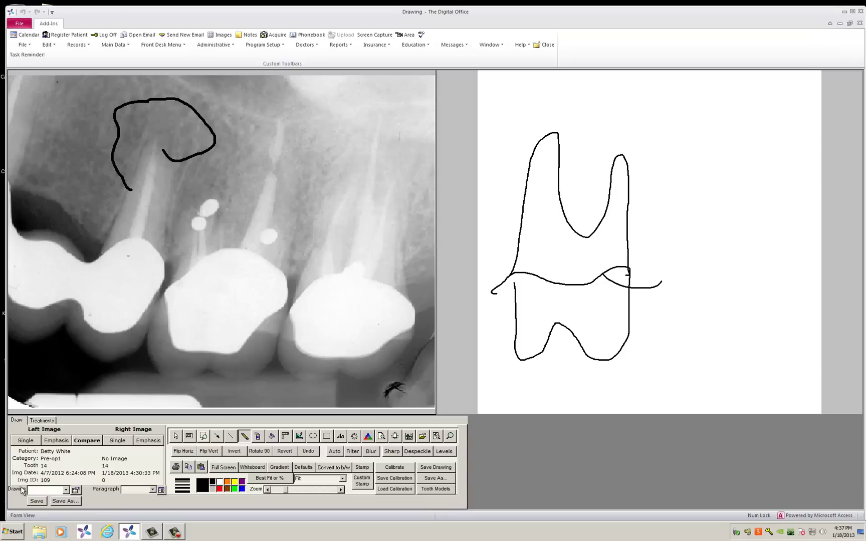
- Cycle through the predefined MB Anatomy, Good Endo and apical capture zone diagrams, ending on MB Anatomy
click(65, 490)
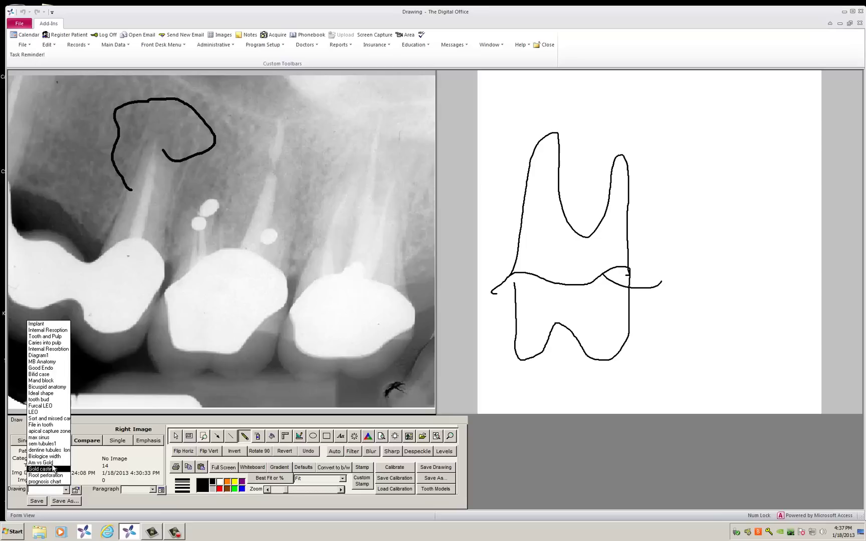
click(49, 362)
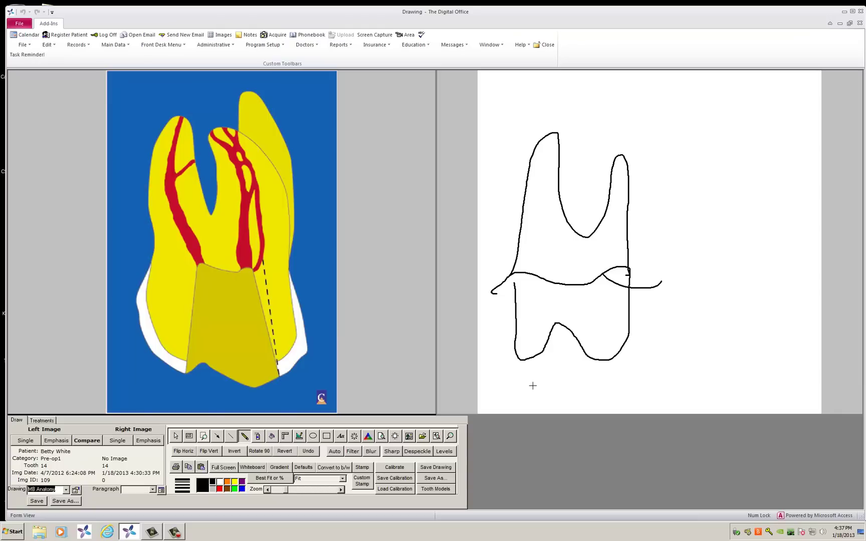
click(66, 490)
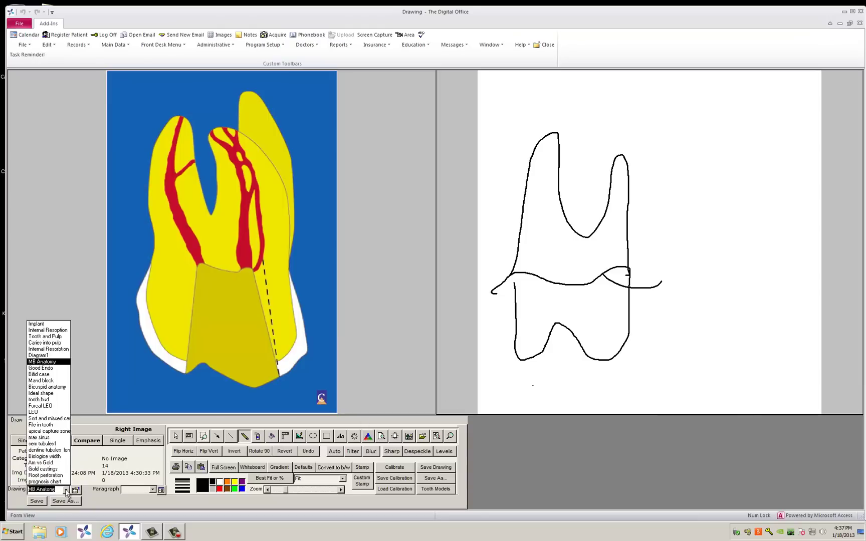
click(41, 368)
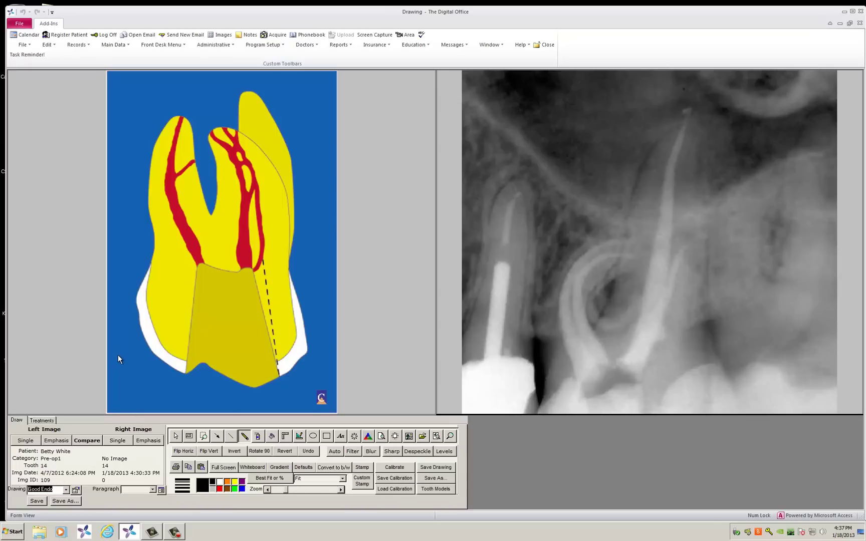
click(65, 490)
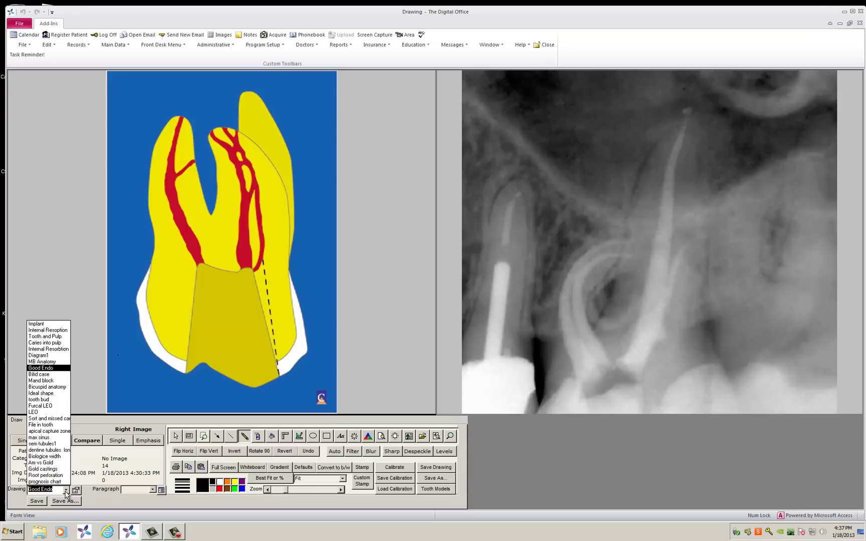
click(49, 431)
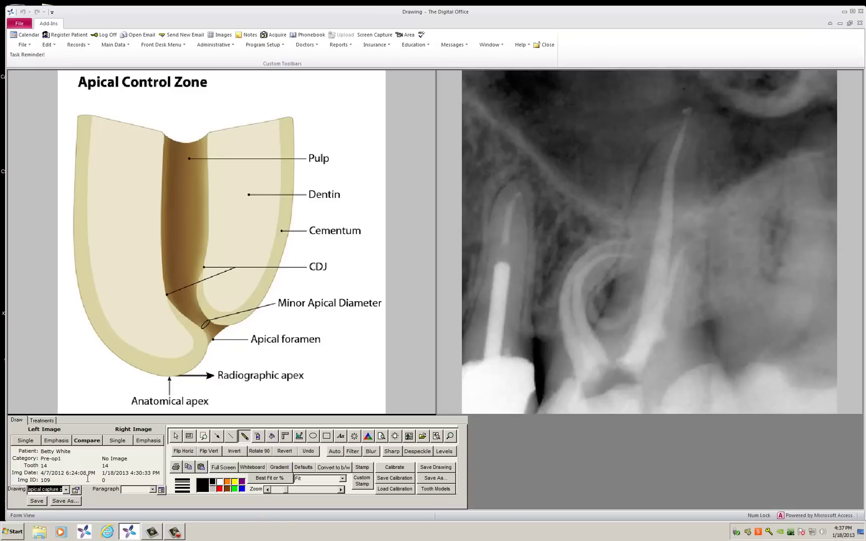
click(66, 489)
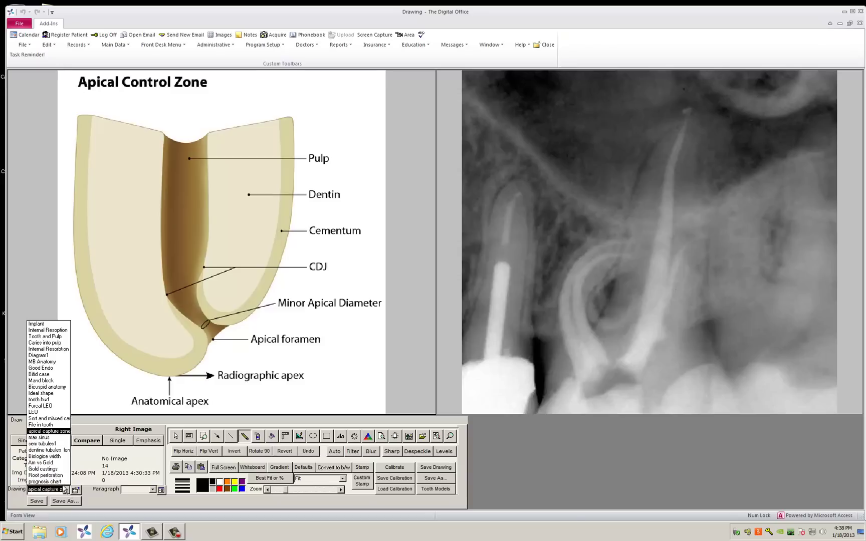
click(47, 362)
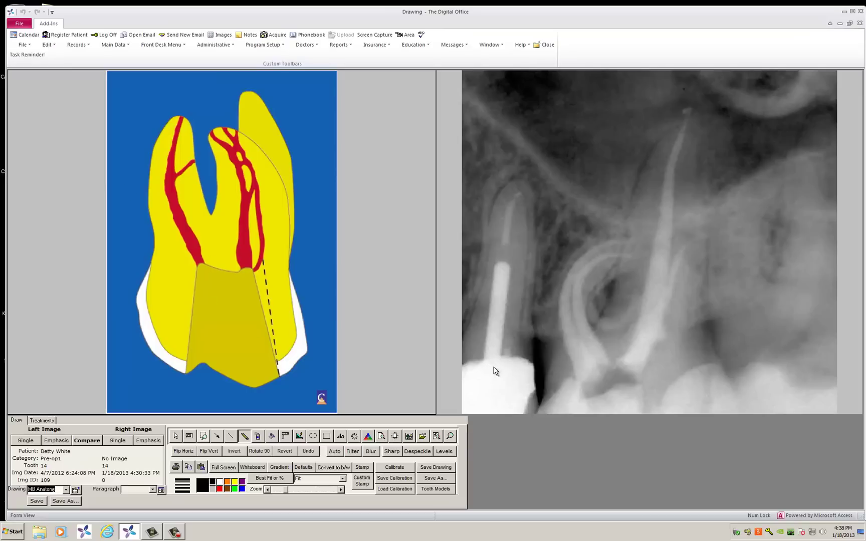
- Load post-op X-ray #38 from the Lectures library into the right image pane
click(584, 272)
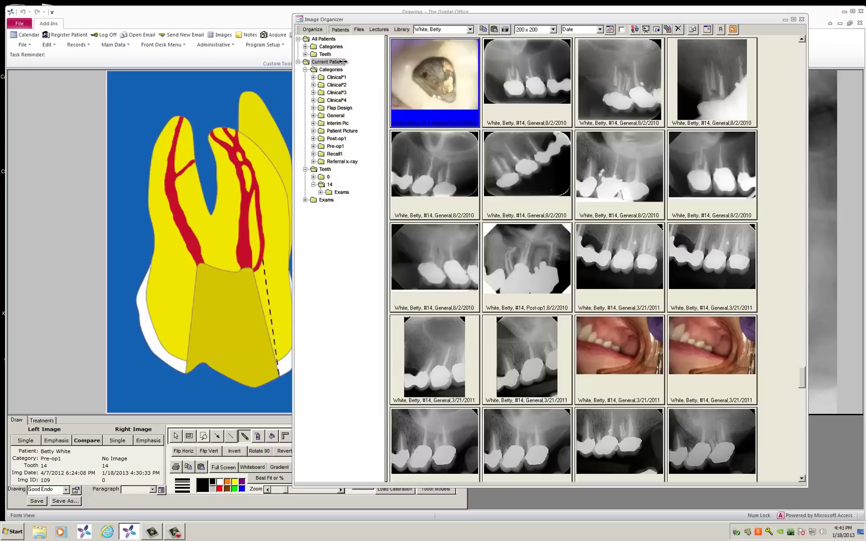
click(403, 30)
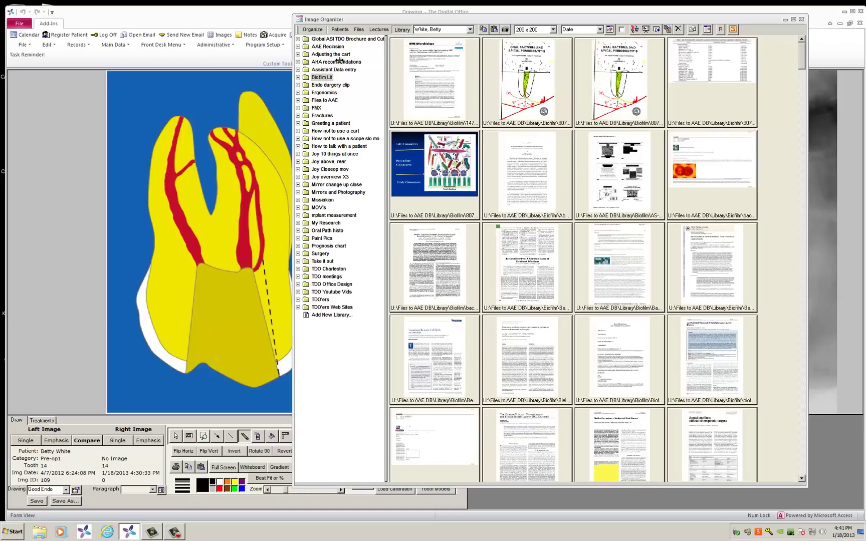
click(380, 29)
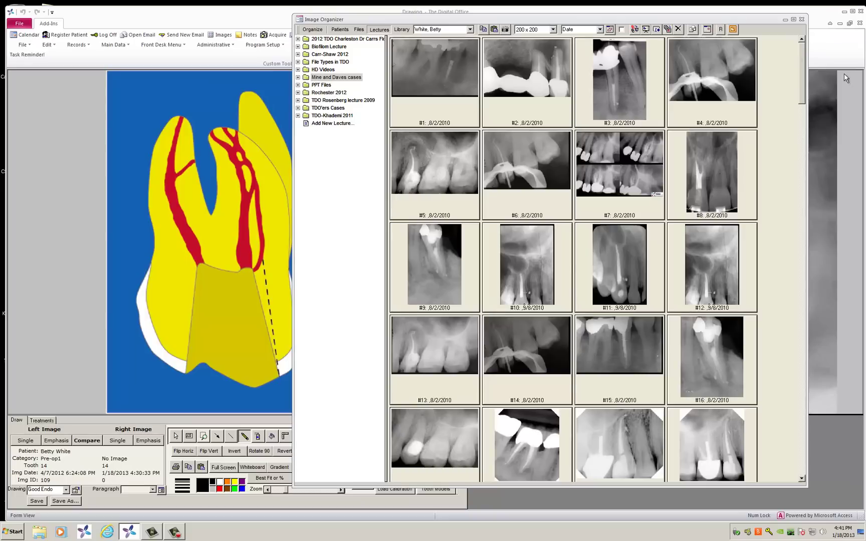
drag(802, 76, 788, 420)
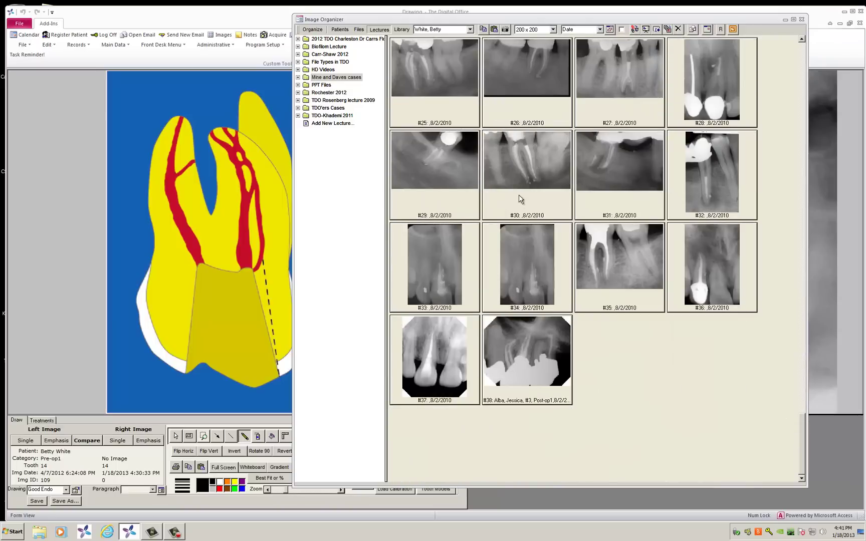
double_click(526, 355)
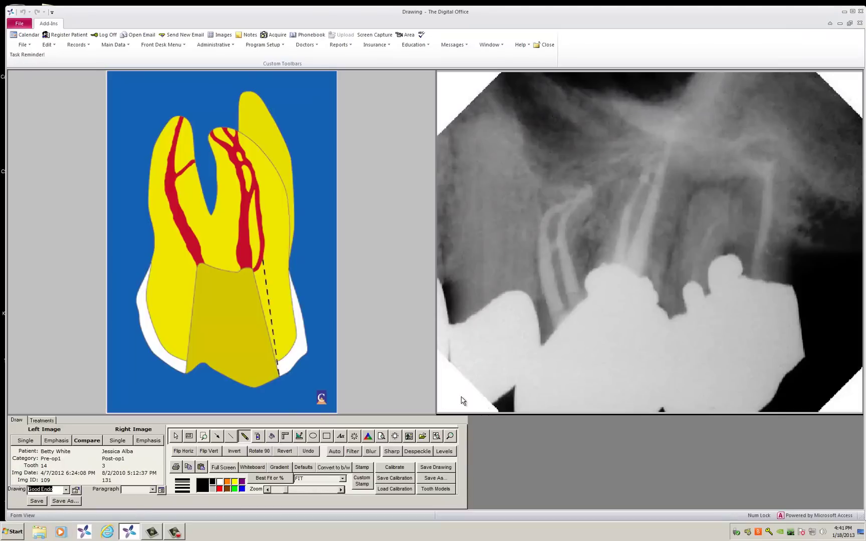
- Save the drawing as predefined 'MB Anatomy 2' and confirm it appears as the last entry
click(66, 501)
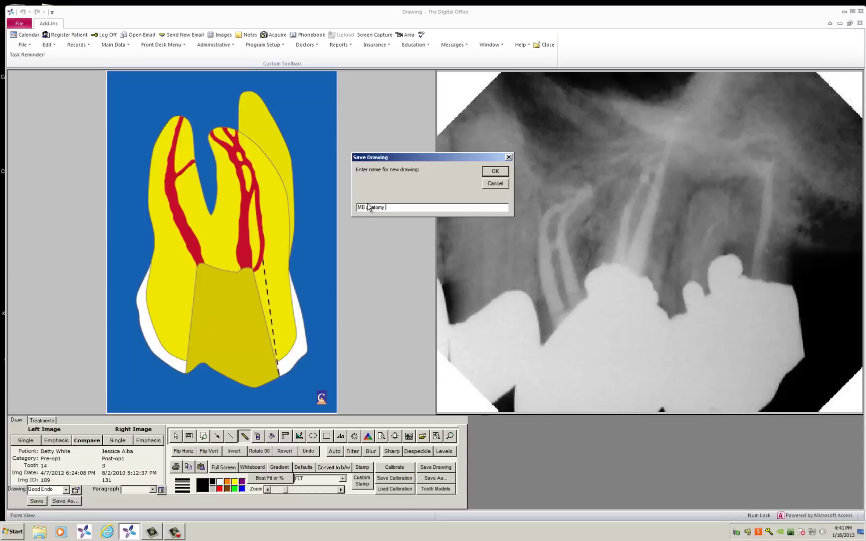
click(494, 171)
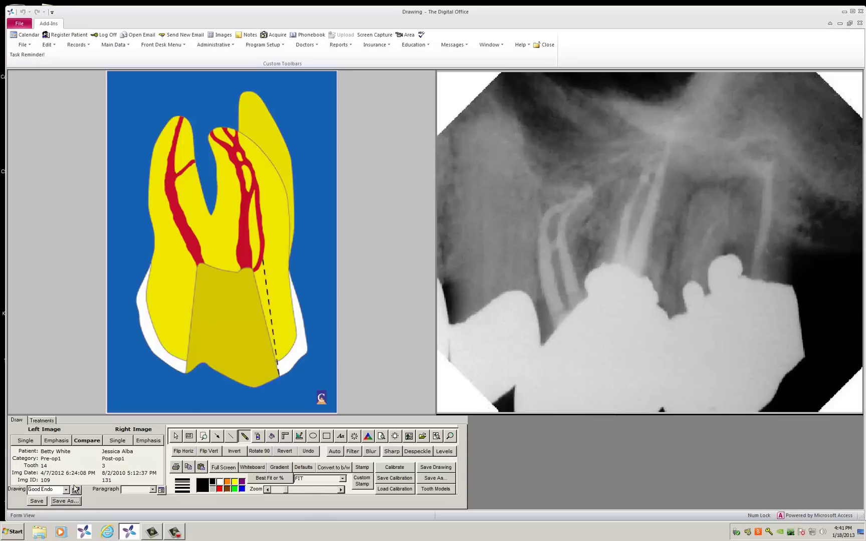
click(75, 490)
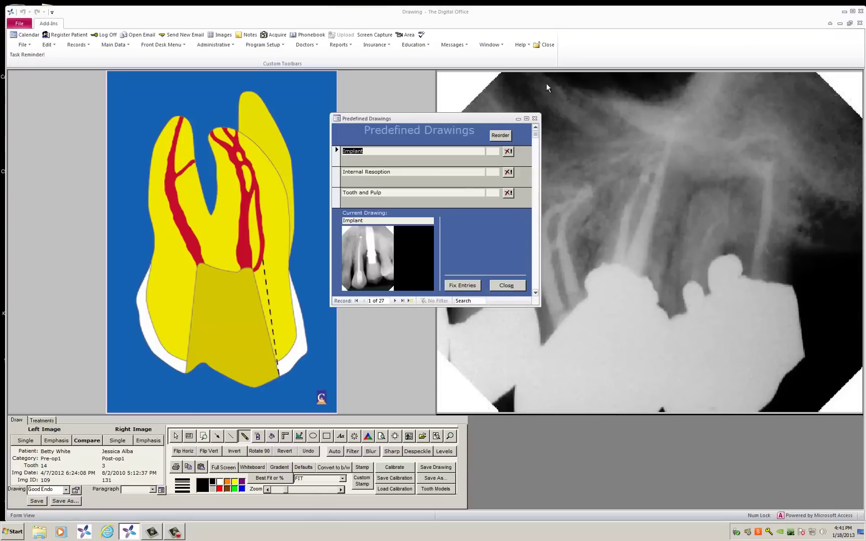
click(394, 301)
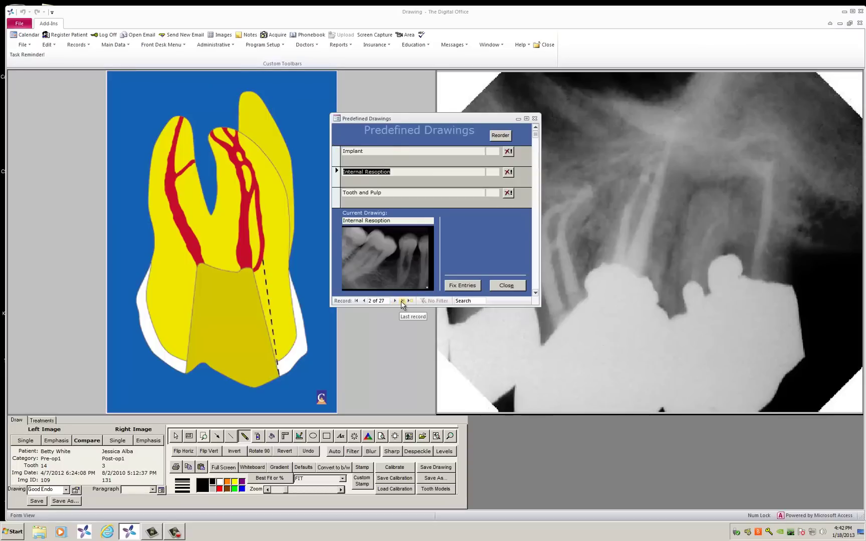
click(403, 301)
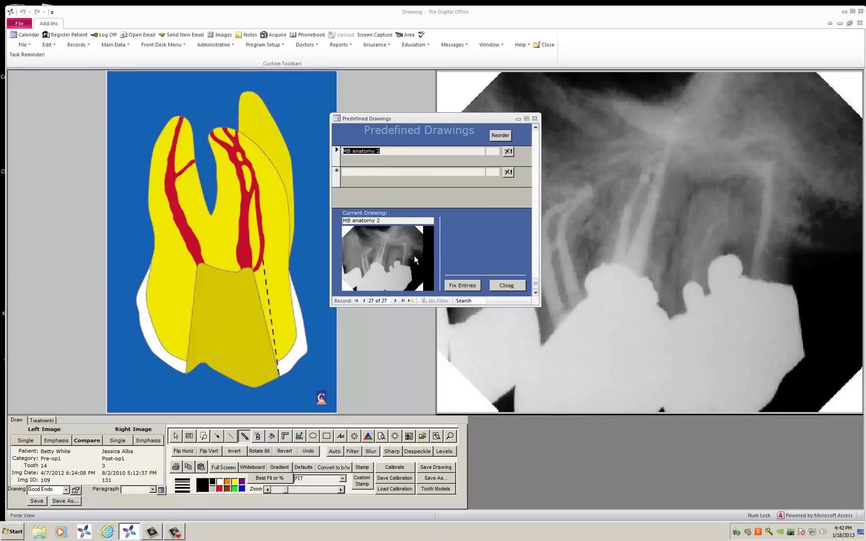
click(507, 286)
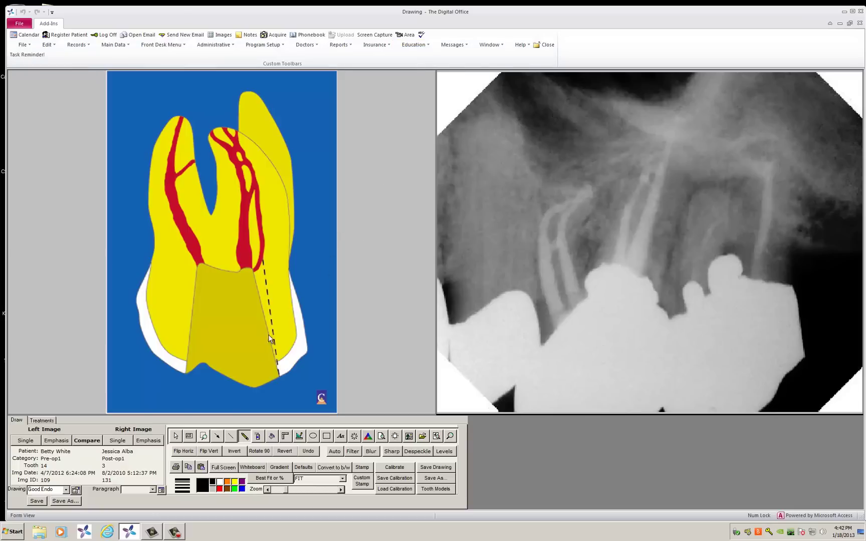
- Load the predefined Ideal shape diagram into the left pane
click(115, 362)
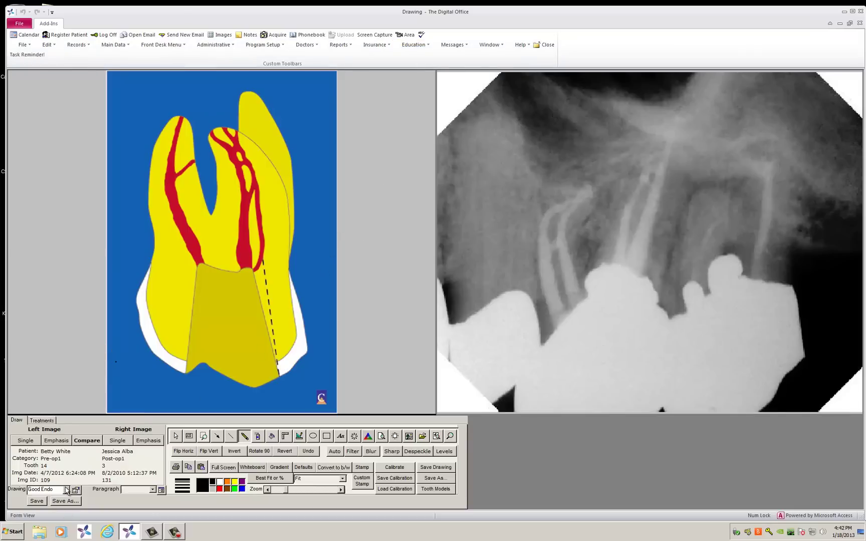
click(66, 489)
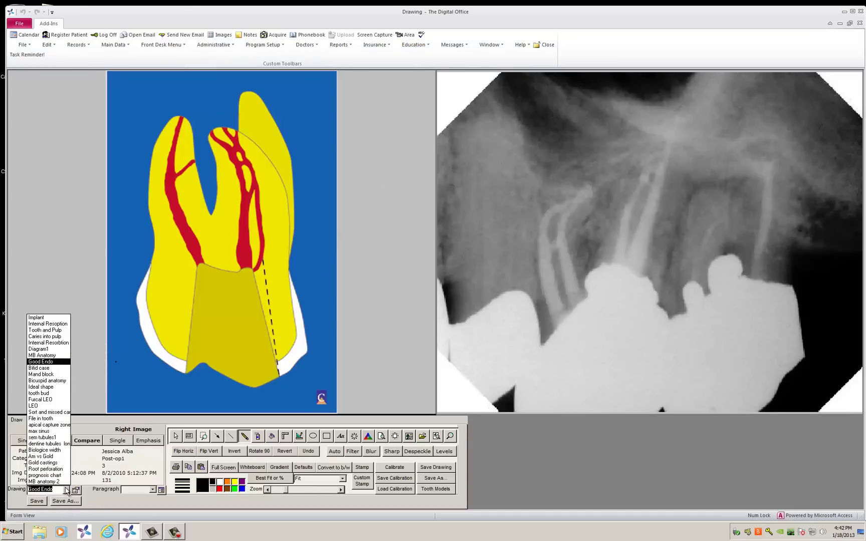
click(49, 387)
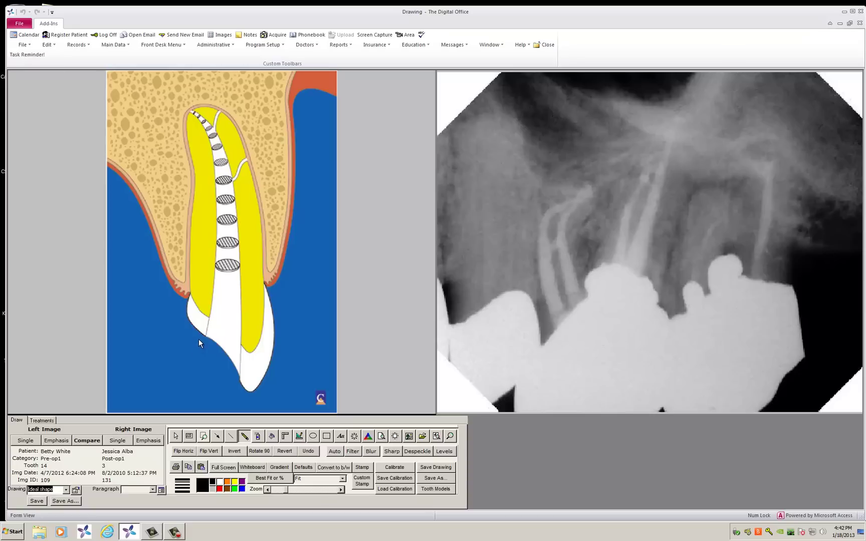
- Replace it with the cracked molar photo from the library's Fractures folder
double_click(200, 290)
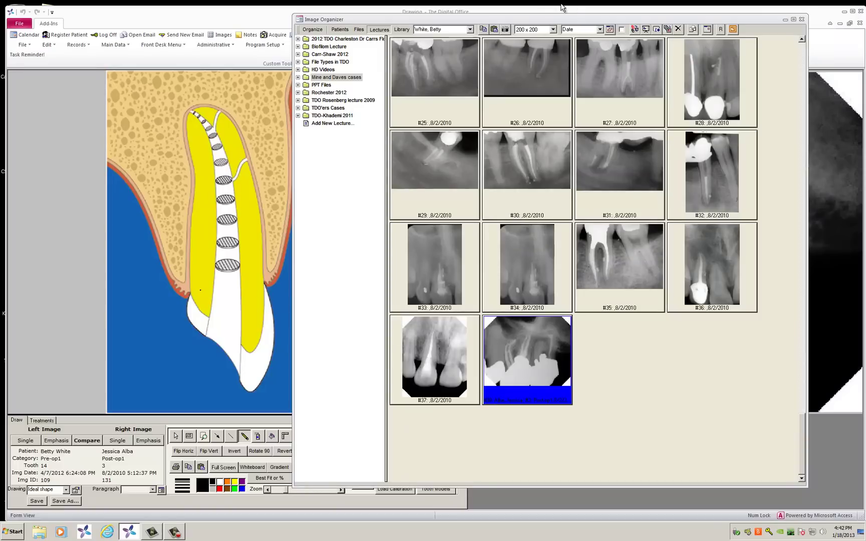
drag(552, 20, 518, 35)
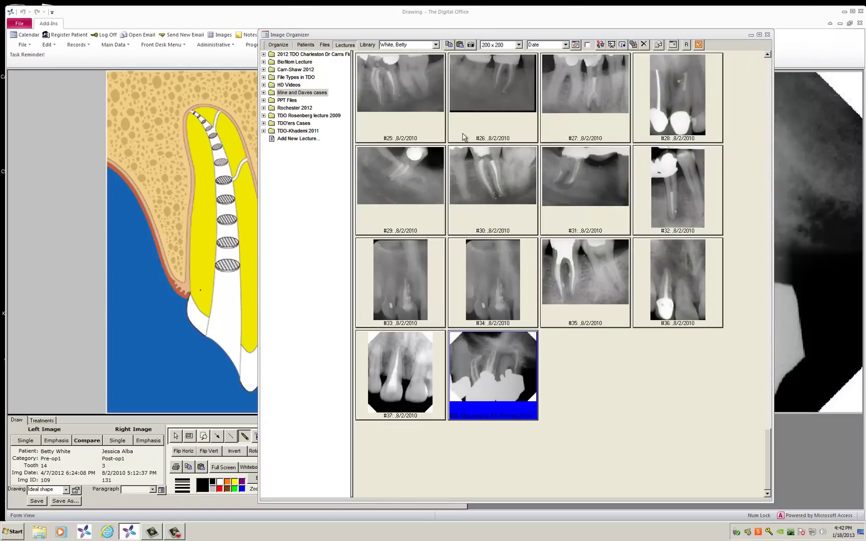
click(352, 45)
click(368, 45)
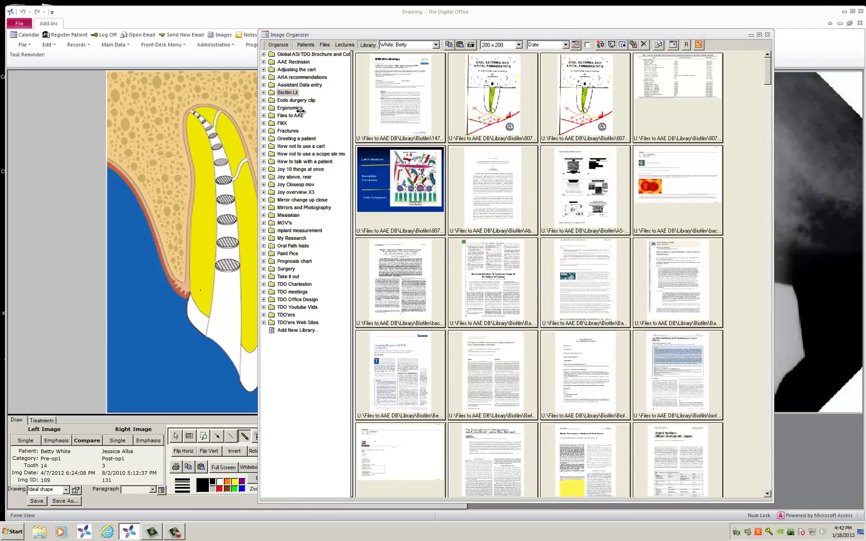
click(287, 131)
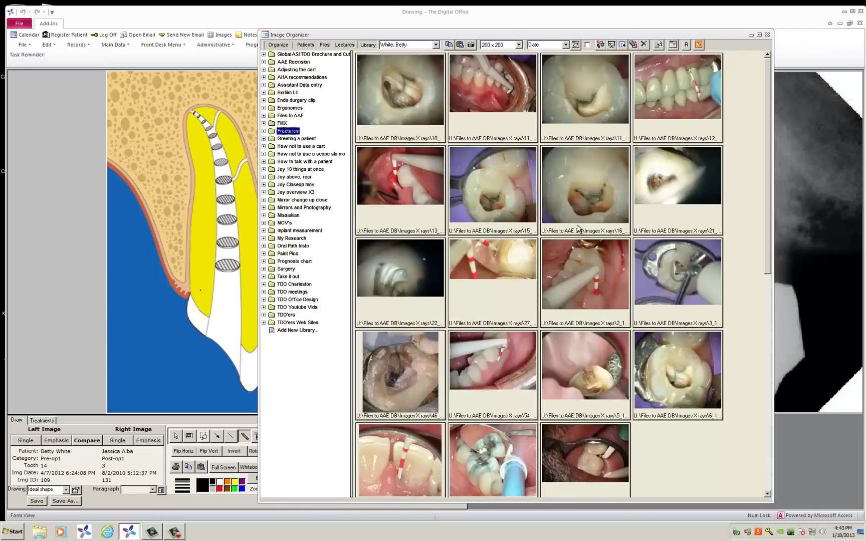
double_click(671, 375)
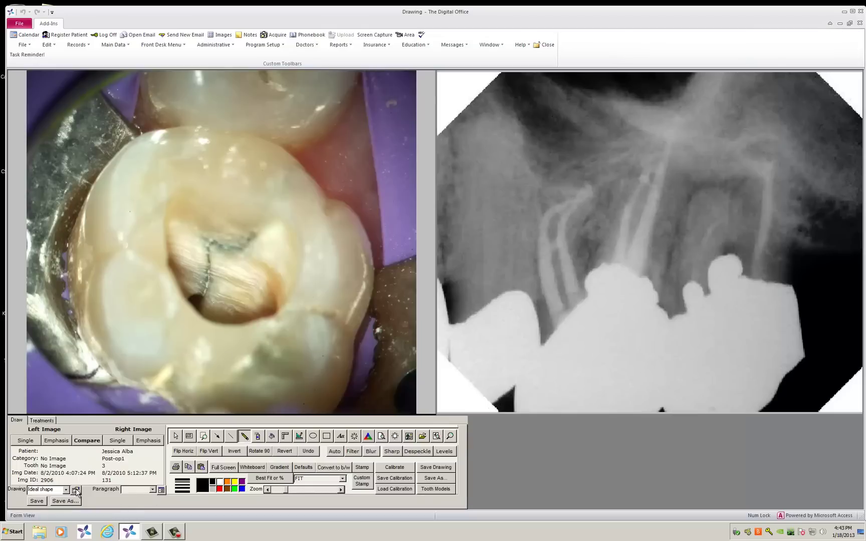
- Save the cracked molar photo and radiograph as a new predefined drawing named 'Fracture 1'
click(65, 501)
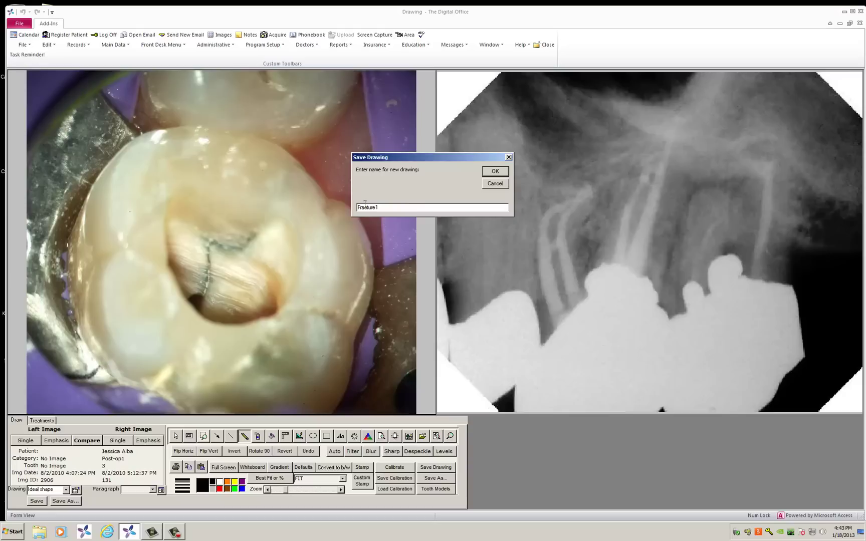
text(Fracture 1)
click(495, 171)
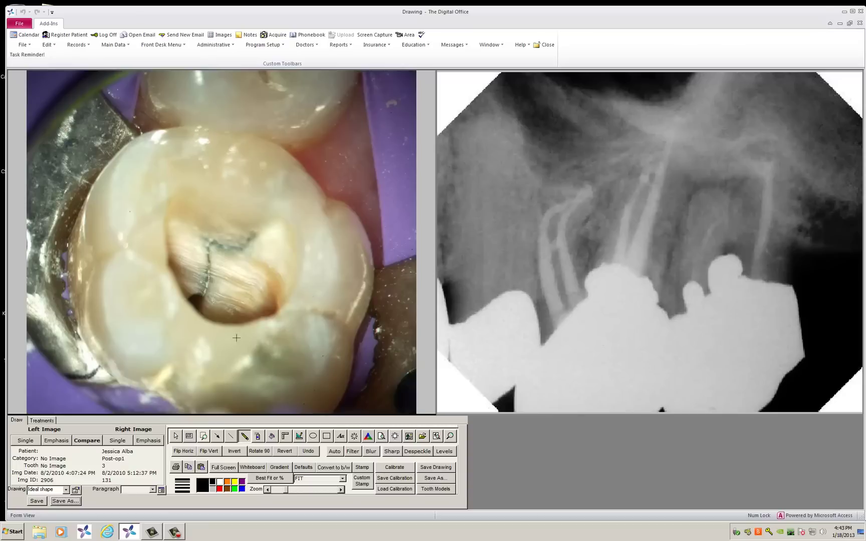
- Pick Furcal LEO from the predefined drawings list to replace the photo on the left
click(66, 490)
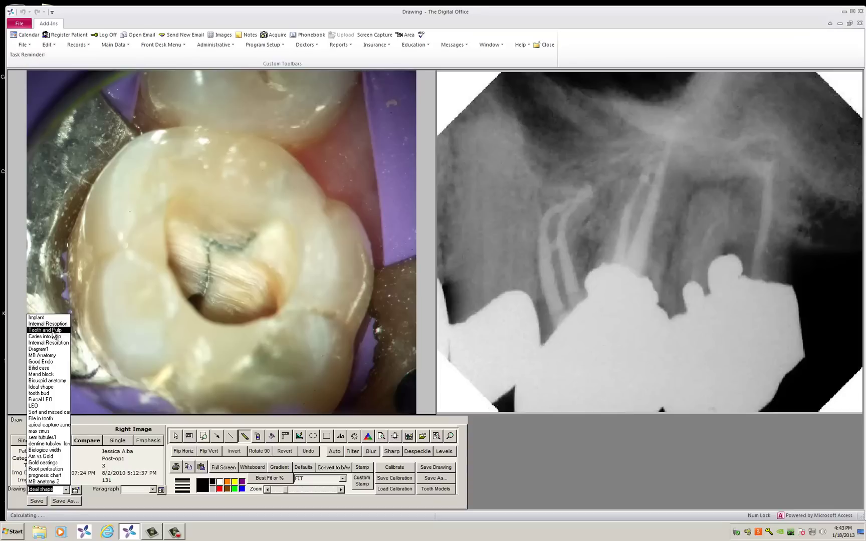
click(49, 399)
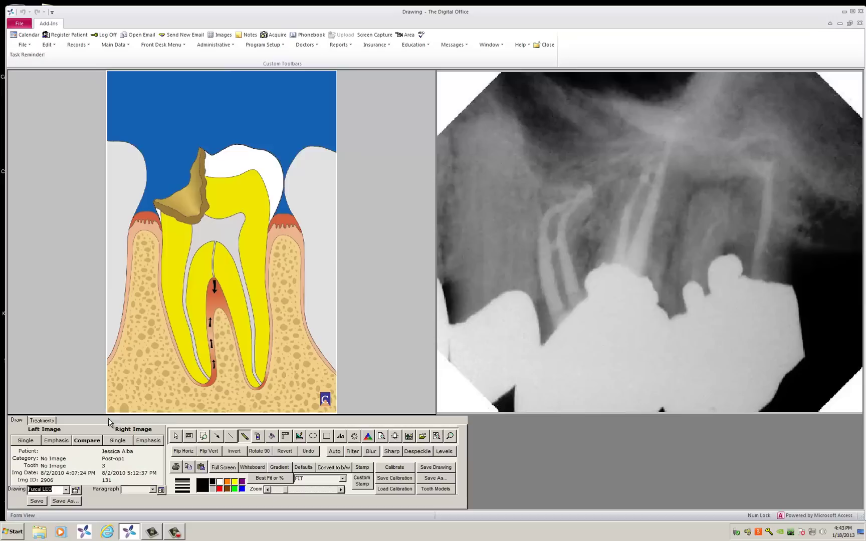